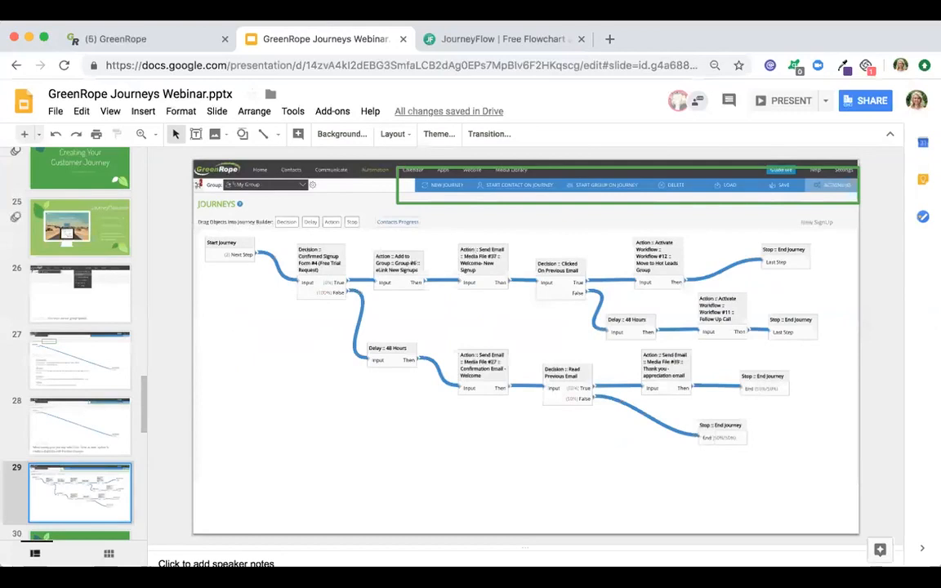
- Switch to the GreenRope journey builder and start a new journey
click(155, 38)
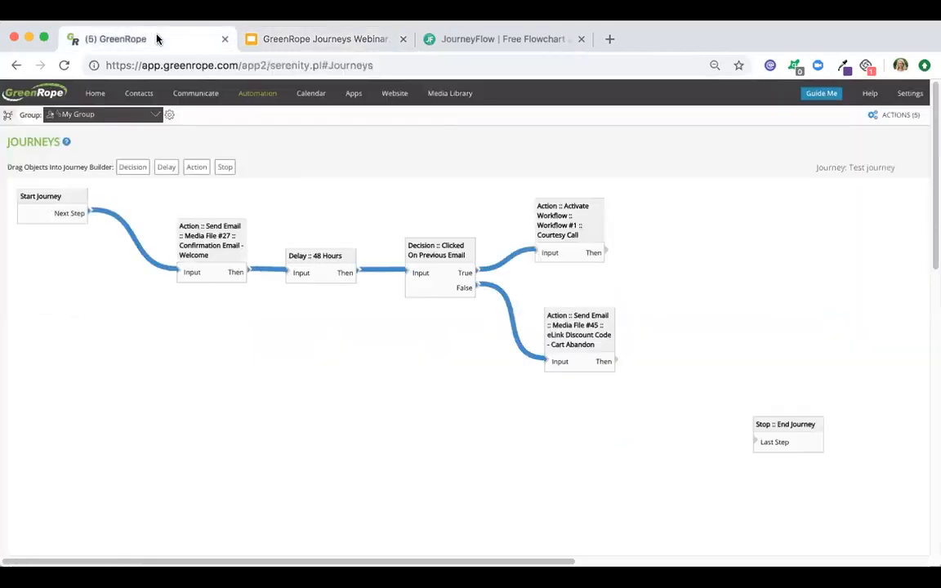
mouse_move(262, 104)
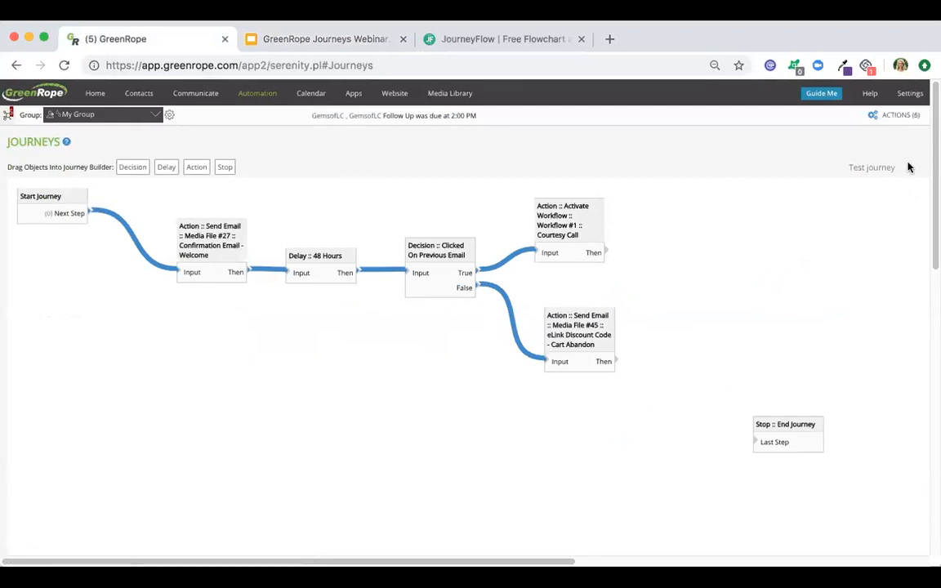
mouse_move(893, 116)
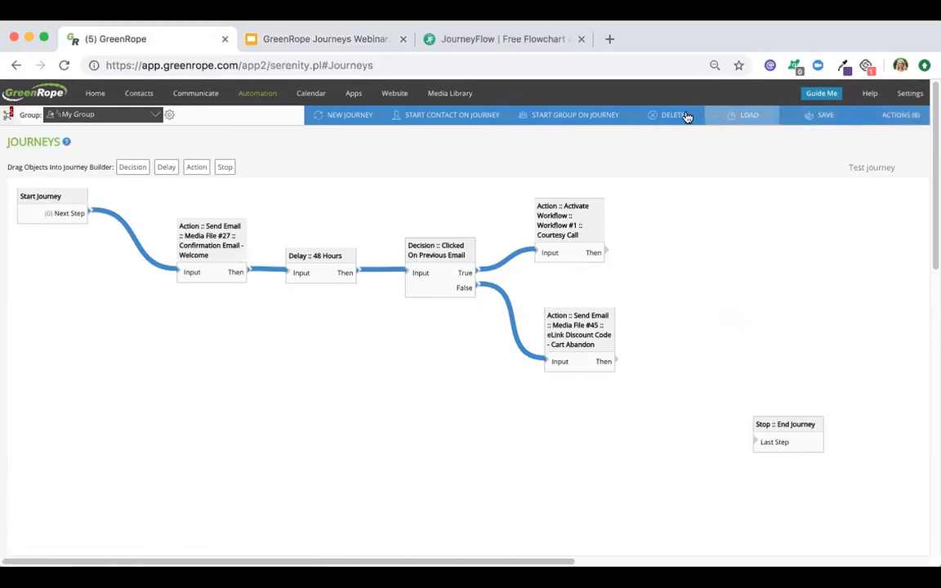
click(350, 114)
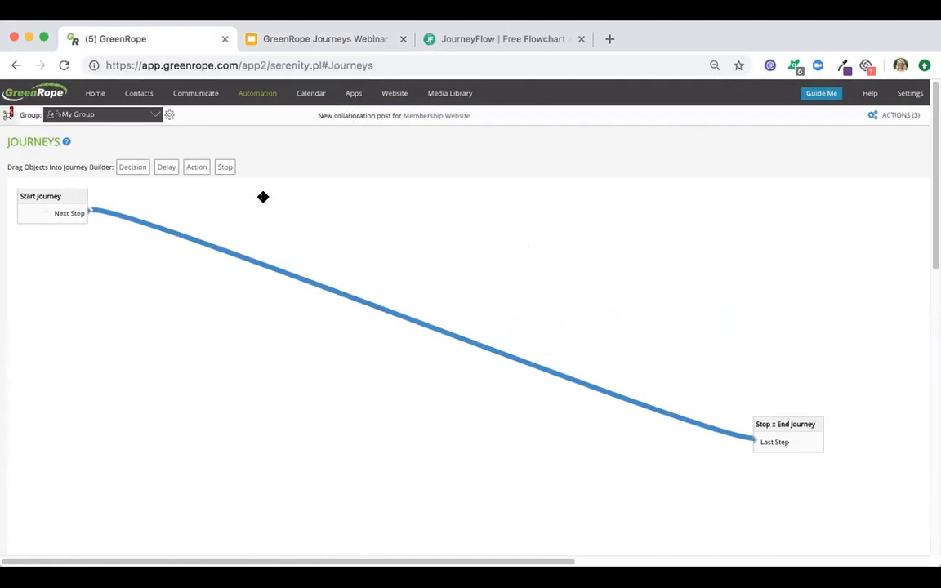
- Add an Action linked from Start Journey that sends the email Media File #27: Confirmation Email - Welcome, and save it
drag(196, 167, 152, 222)
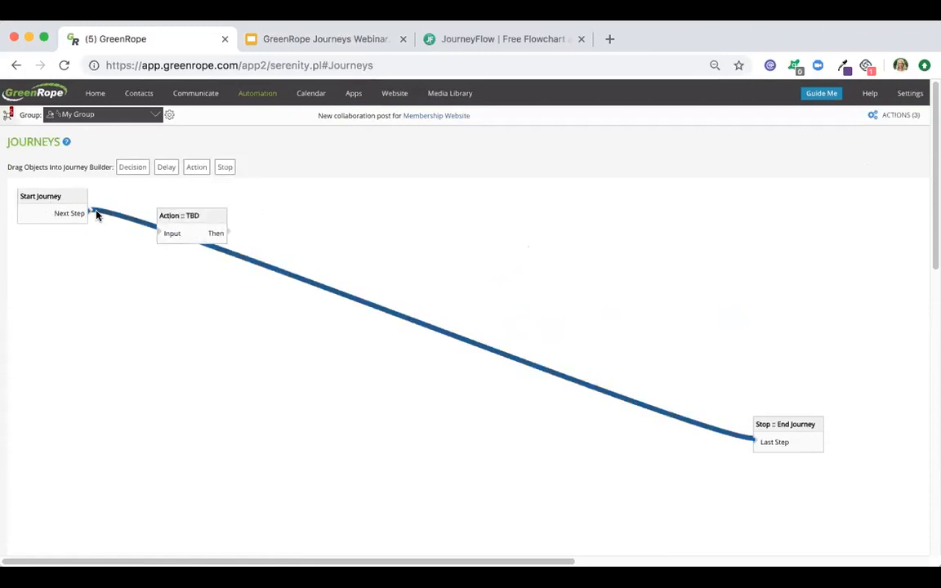
drag(90, 212, 161, 235)
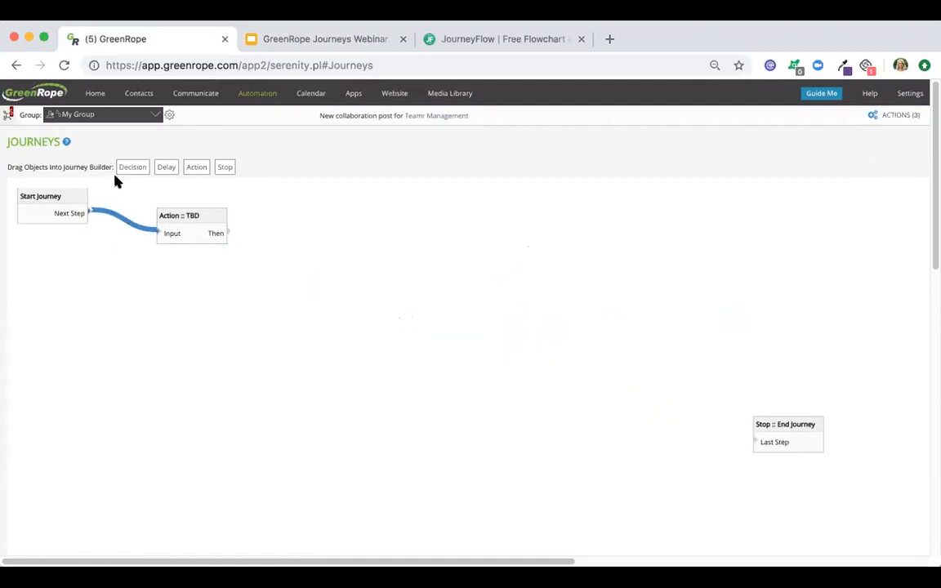
double_click(189, 216)
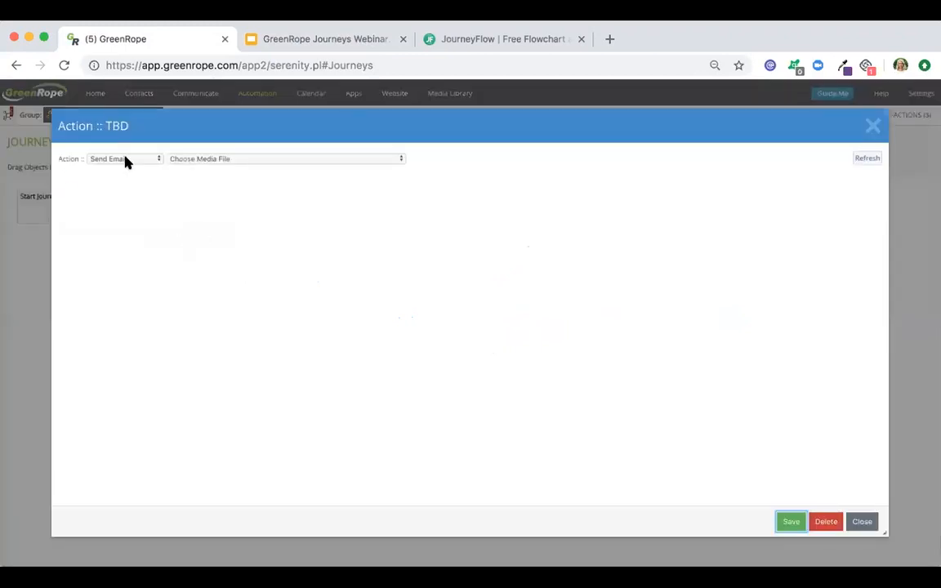
click(125, 161)
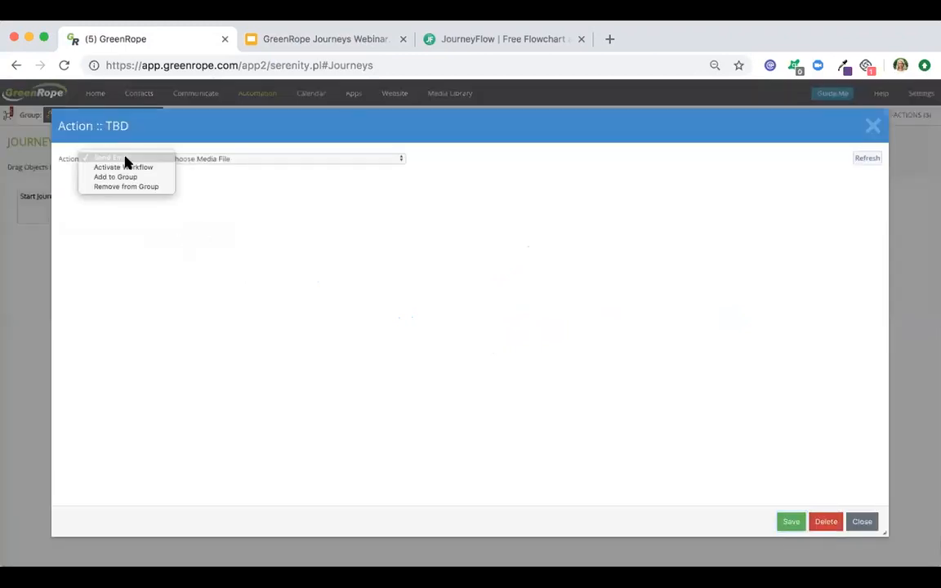
click(191, 162)
click(204, 164)
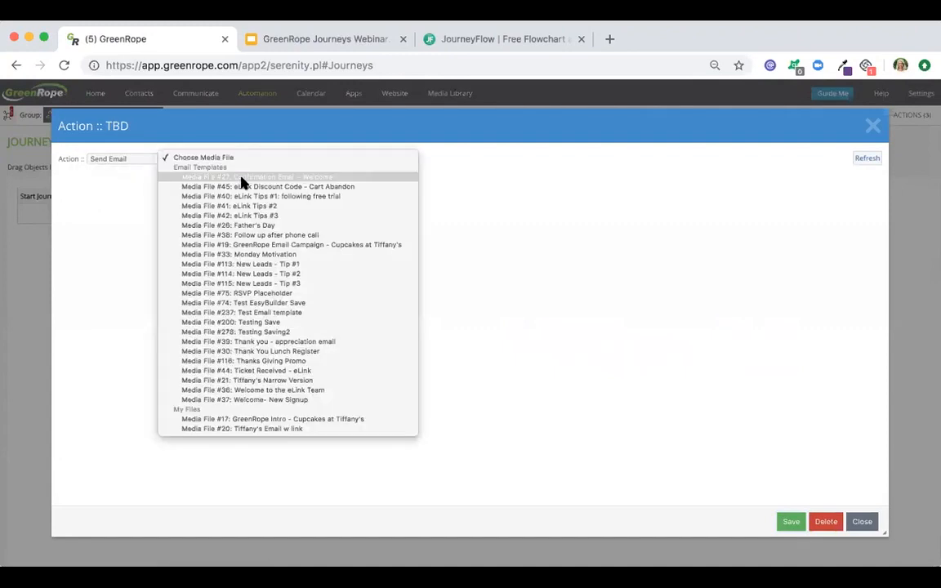
click(323, 178)
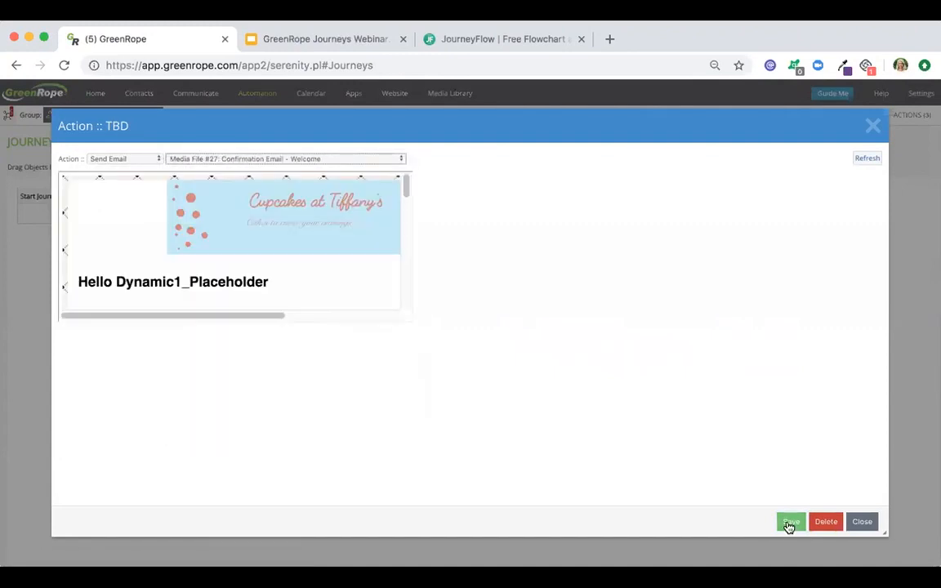
click(789, 522)
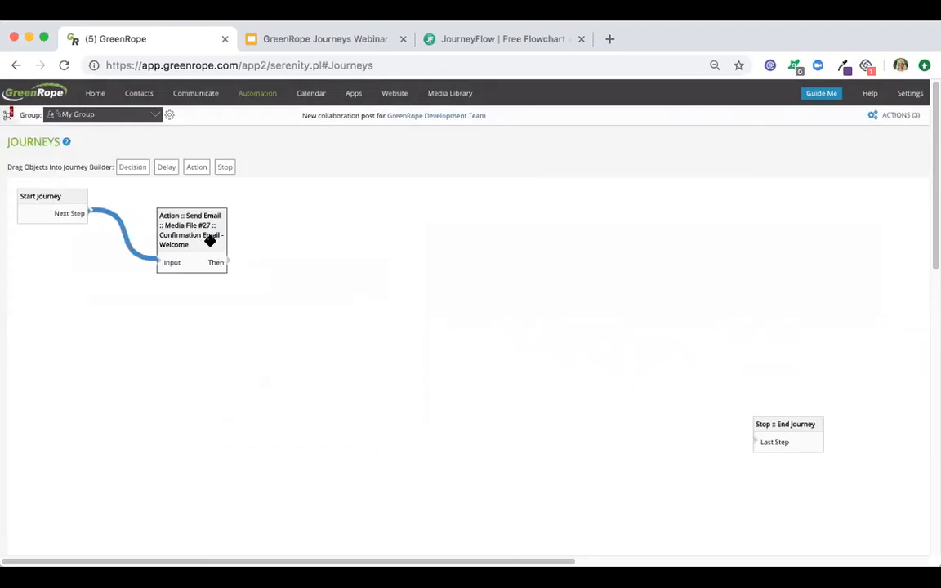
- Shift the email action slightly away from Start Journey and connect a new Delay after it
drag(209, 239, 218, 237)
drag(166, 166, 289, 247)
drag(238, 262, 279, 262)
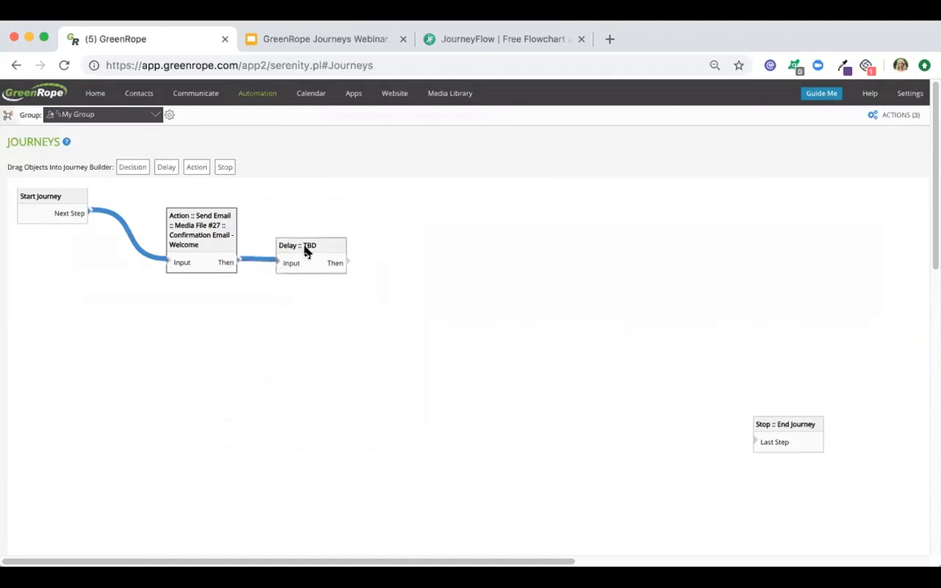
- Set the new Delay to 48 Hours and save it
double_click(306, 249)
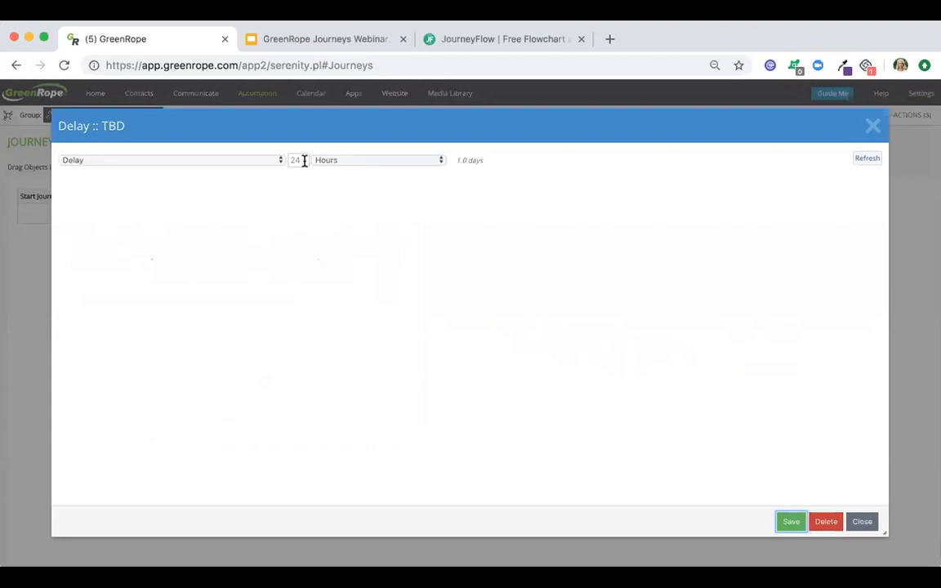
click(418, 161)
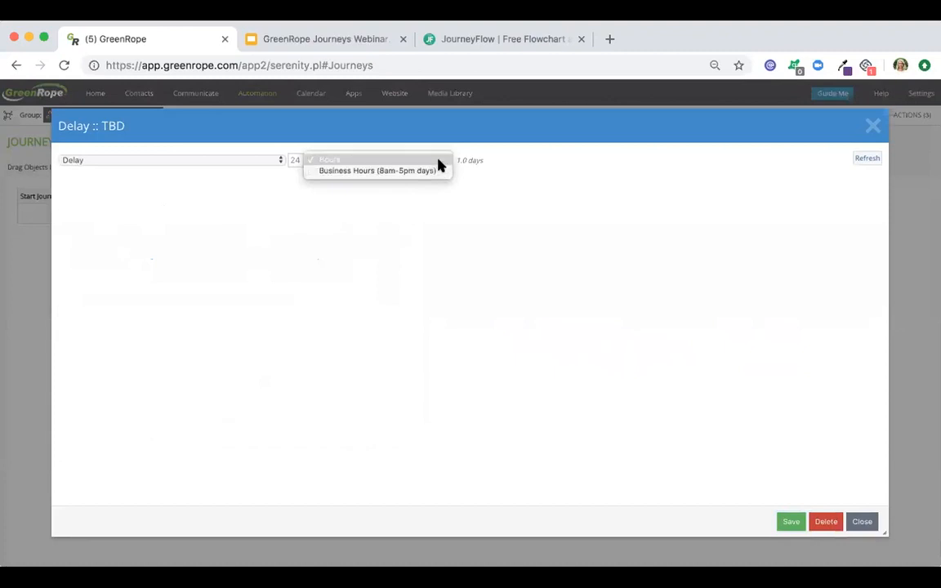
click(437, 161)
click(302, 157)
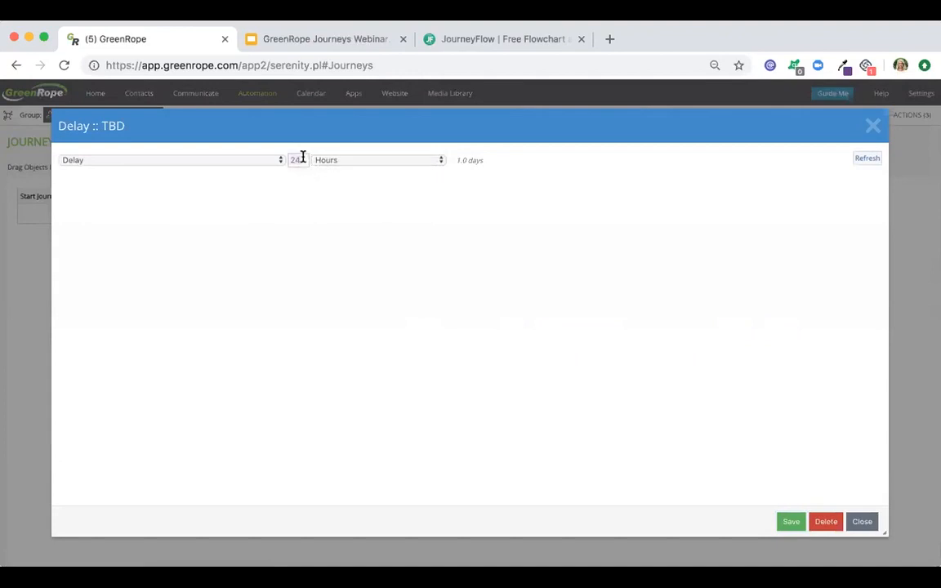
key(BackSpace)
key(BackSpace)
text(48)
click(259, 161)
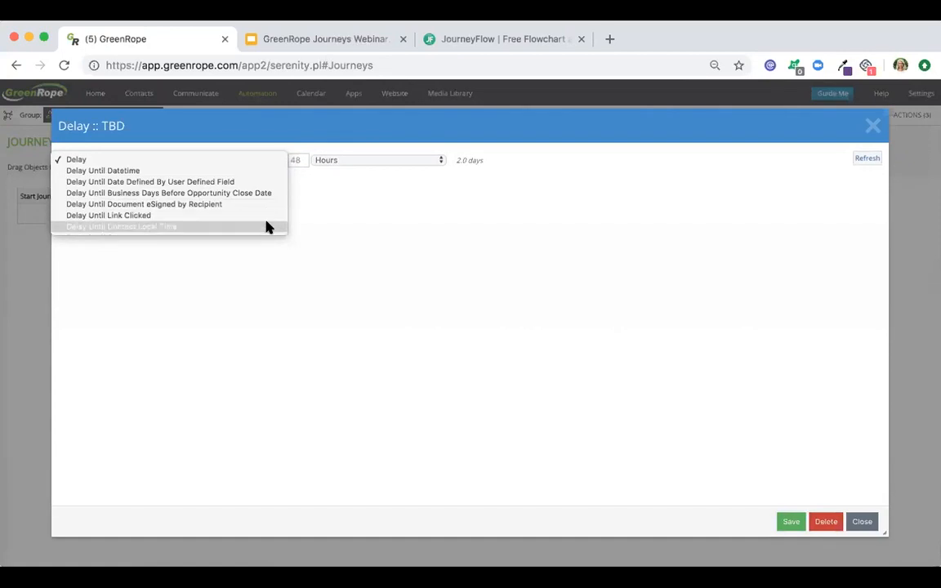
click(242, 160)
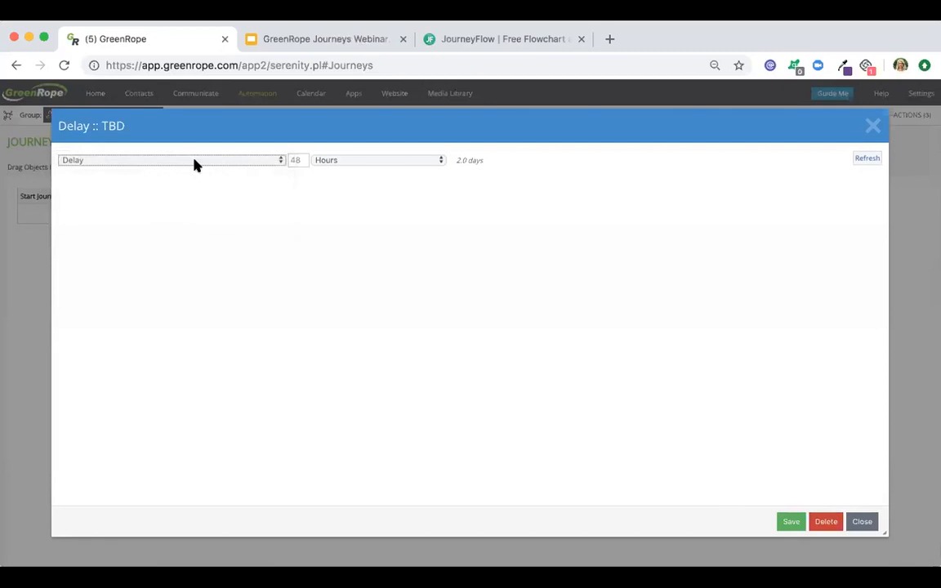
click(791, 521)
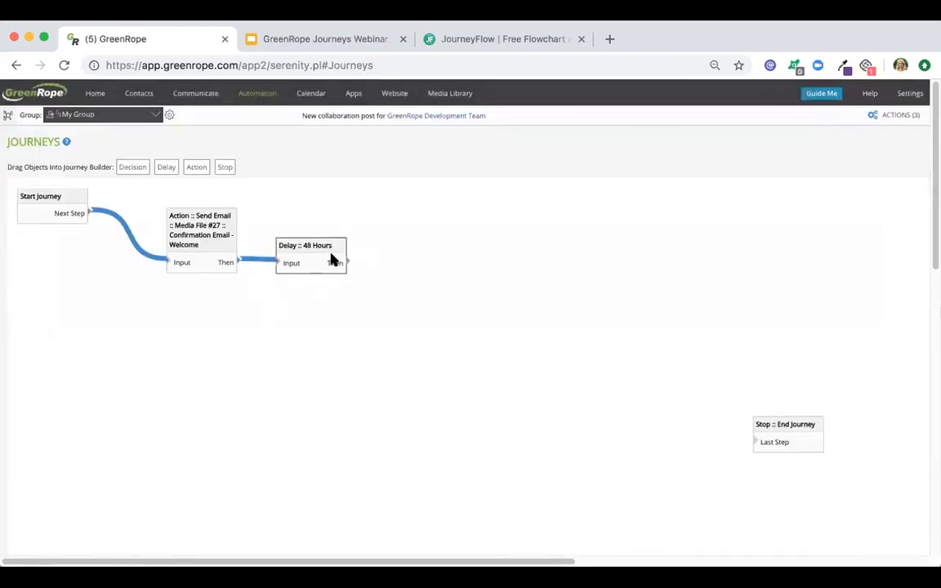
- Connect a Decision after the 48-hour delay, with the condition Clicked On Previous Email, and shift it slightly away from the delay
drag(135, 166, 416, 247)
drag(349, 260, 398, 261)
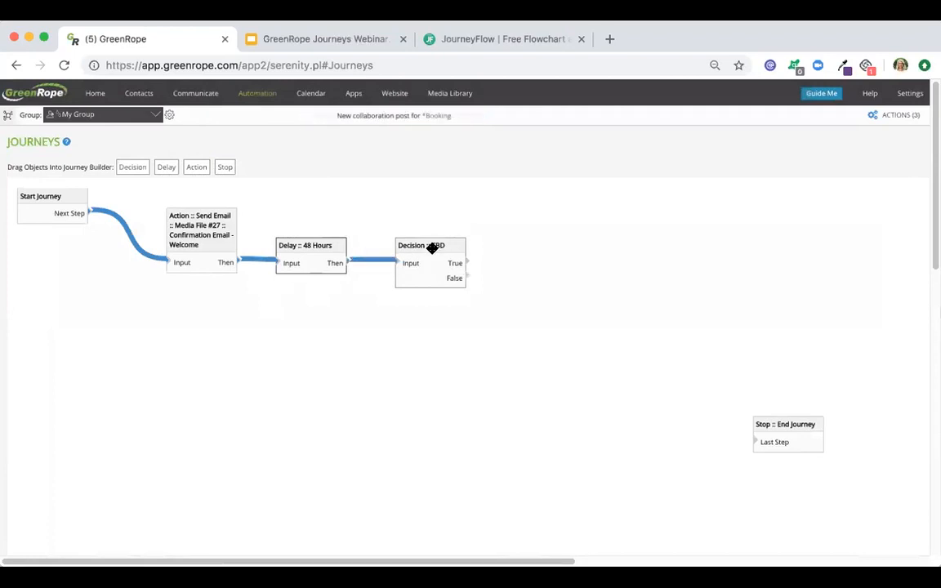
click(433, 249)
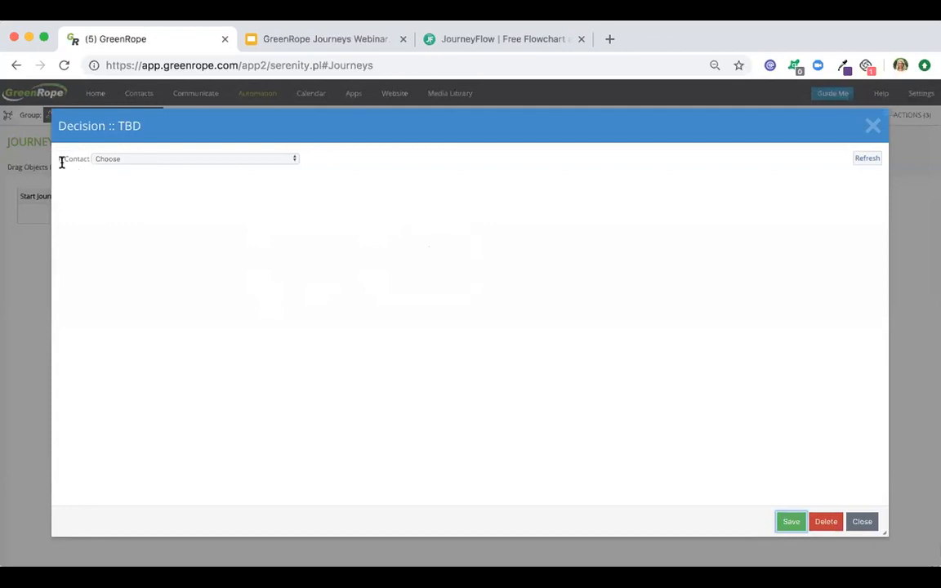
click(232, 161)
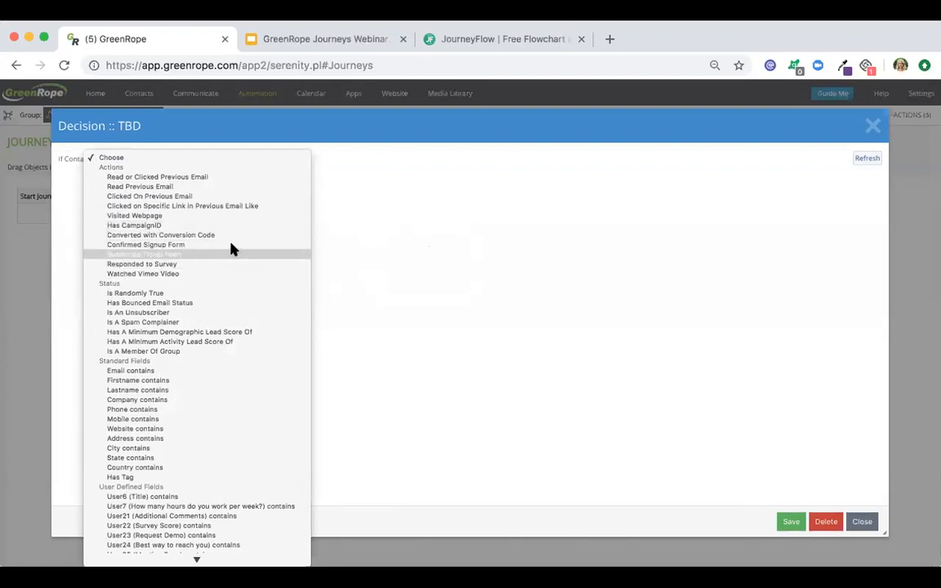
scroll(231, 250, down, 3)
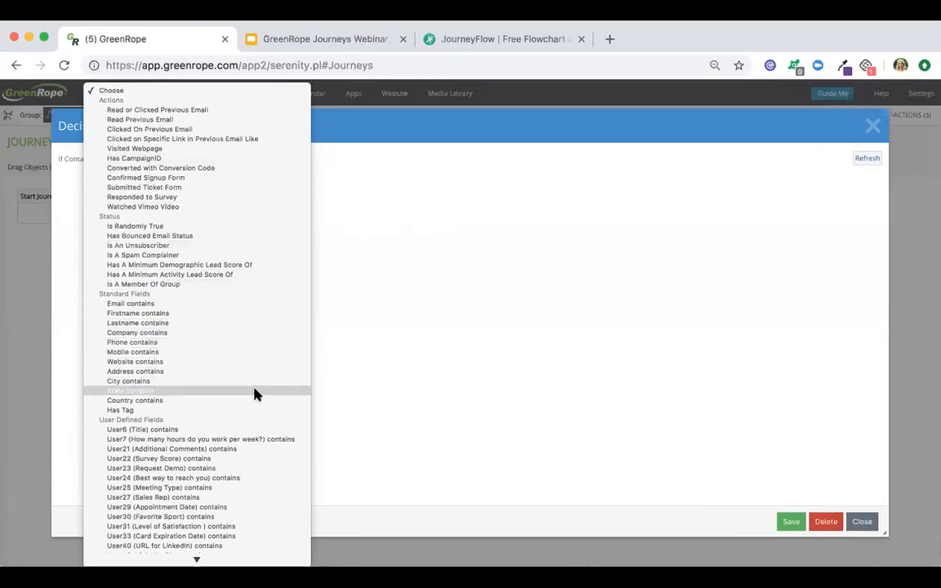
scroll(244, 384, down, 1)
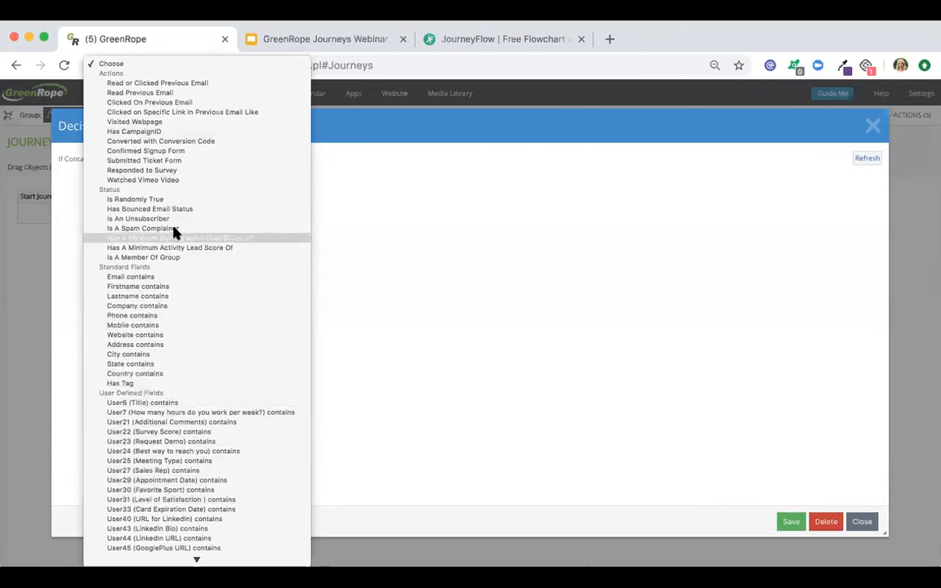
click(136, 103)
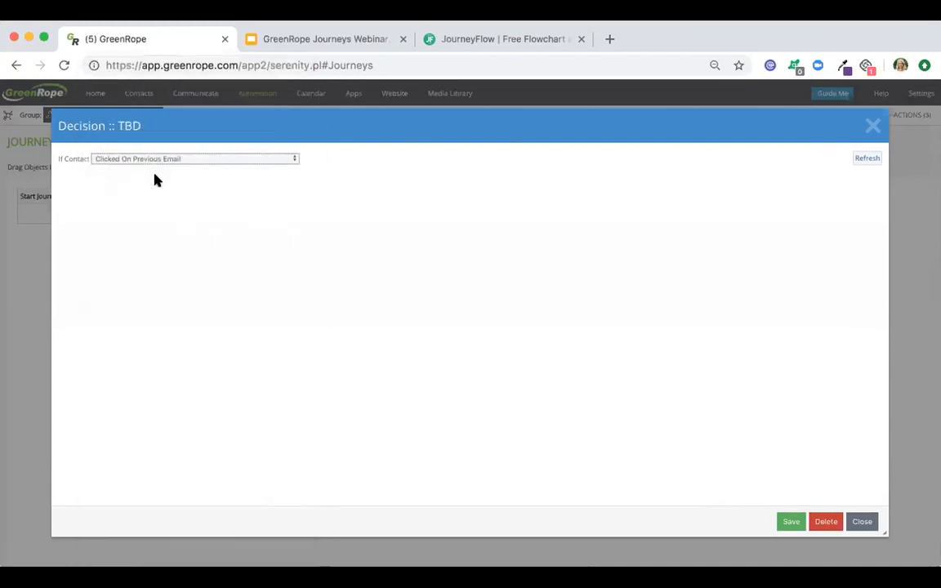
click(792, 522)
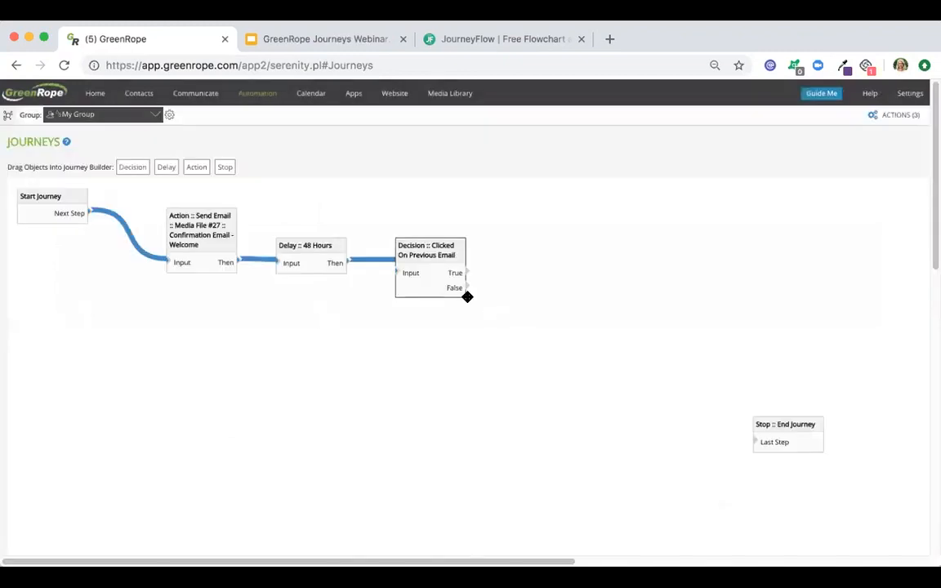
drag(413, 248, 425, 247)
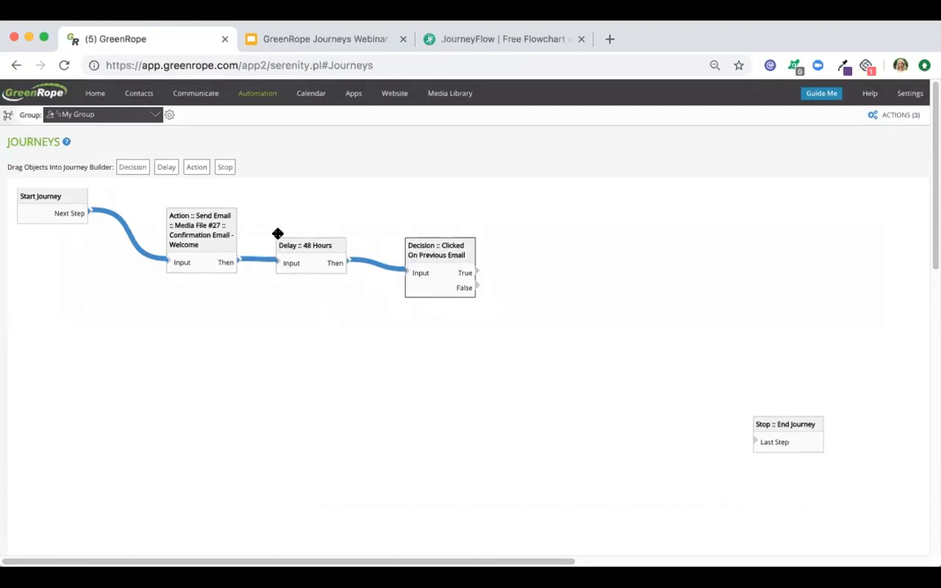
- Add an Action linked from the decision's True output and open its settings
drag(193, 167, 567, 227)
drag(478, 274, 537, 242)
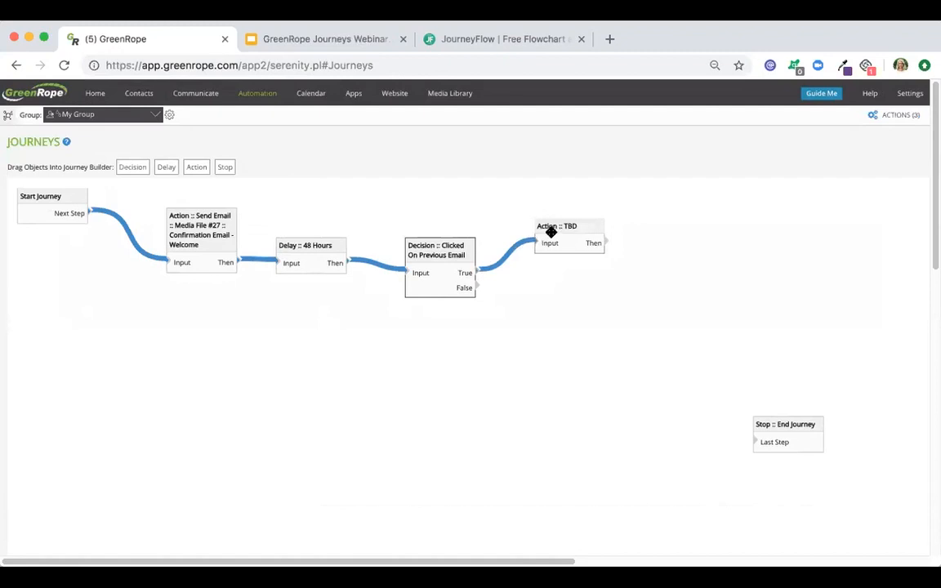
click(561, 225)
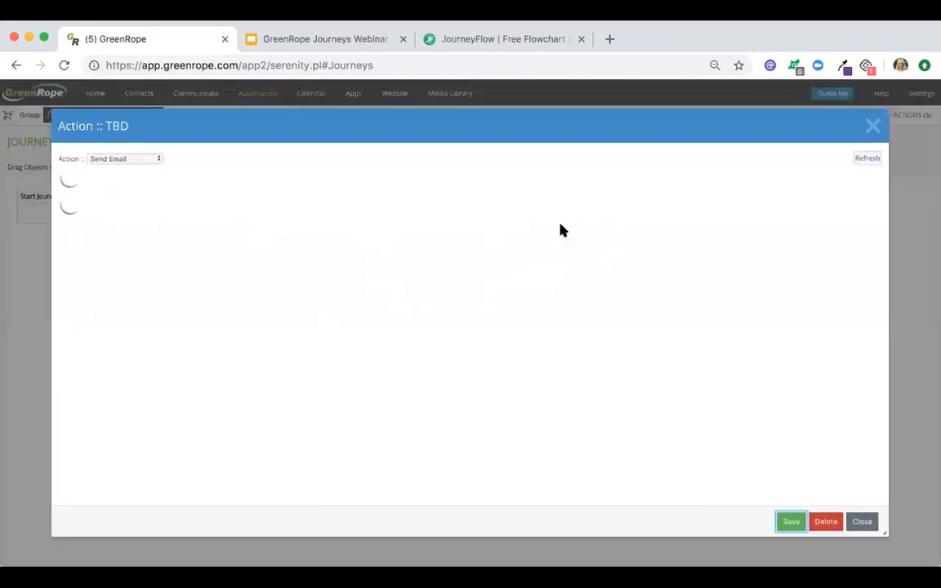
- Set the True branch action to Add to Group with Group #14 :: New Leads - Drip Campaign
click(143, 157)
click(112, 176)
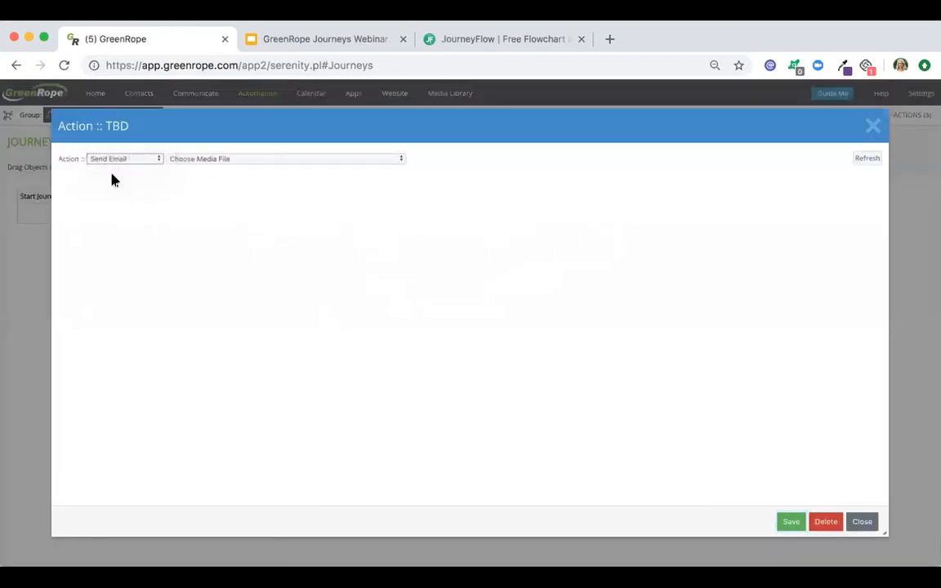
click(225, 159)
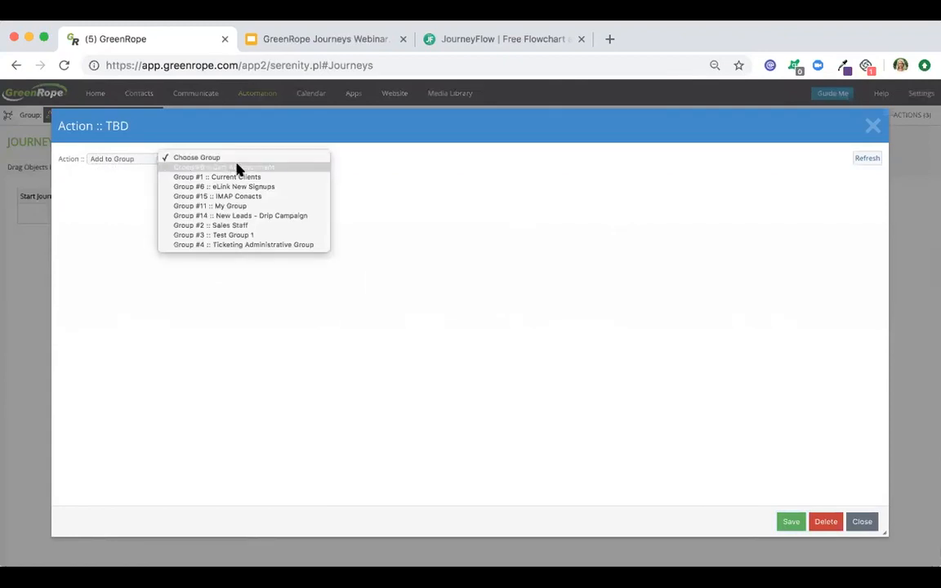
click(296, 218)
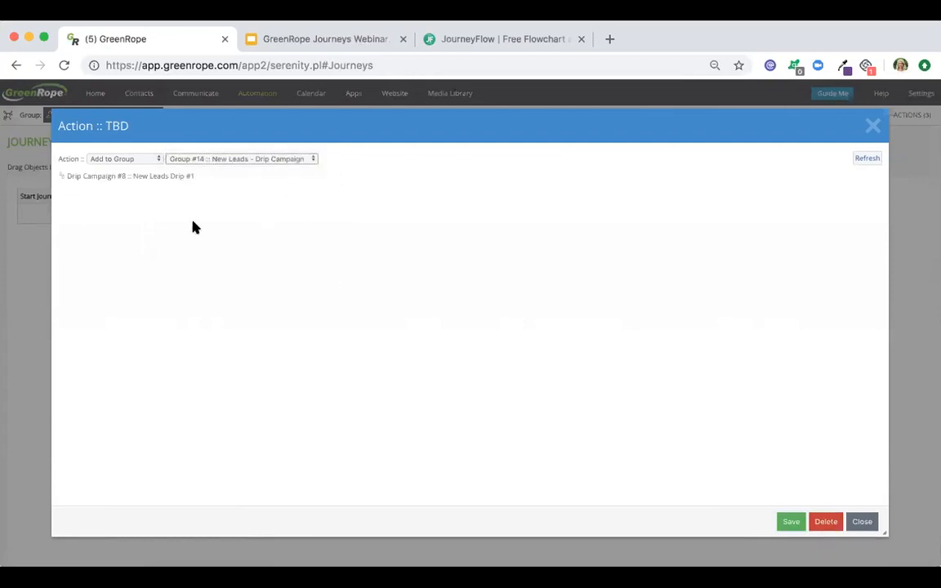
- Make the True branch action Activate Workflow with Workflow #1 :: Courtesy Call, and save it
click(147, 157)
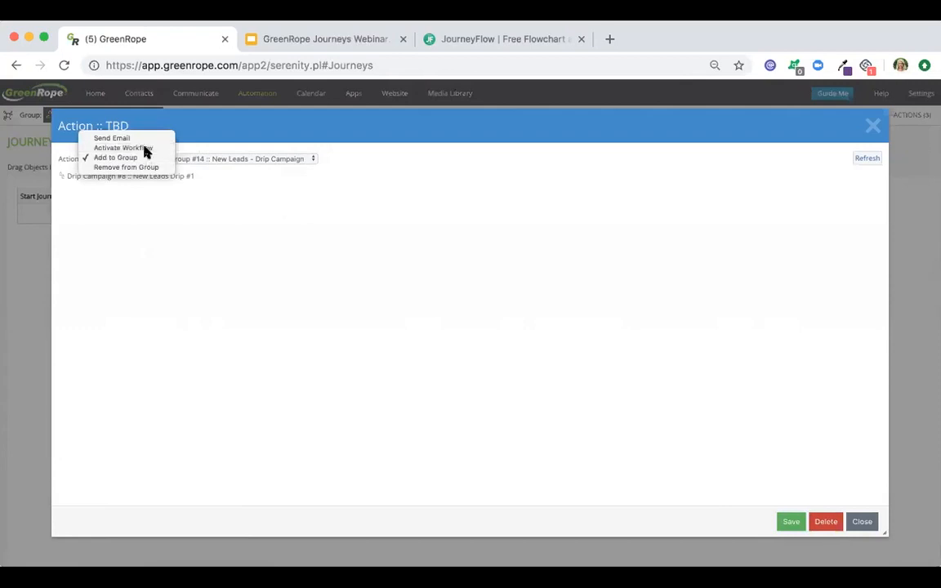
click(145, 149)
click(210, 160)
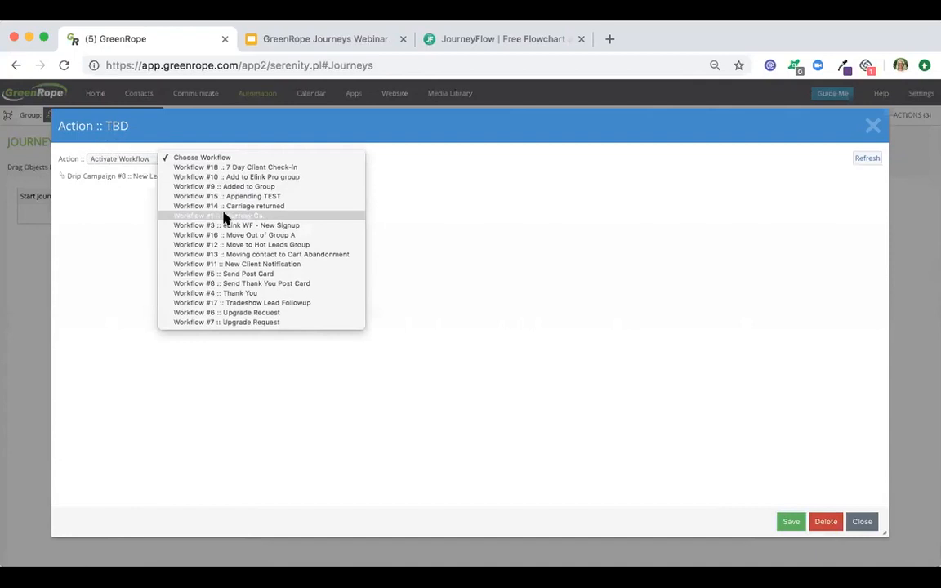
click(227, 217)
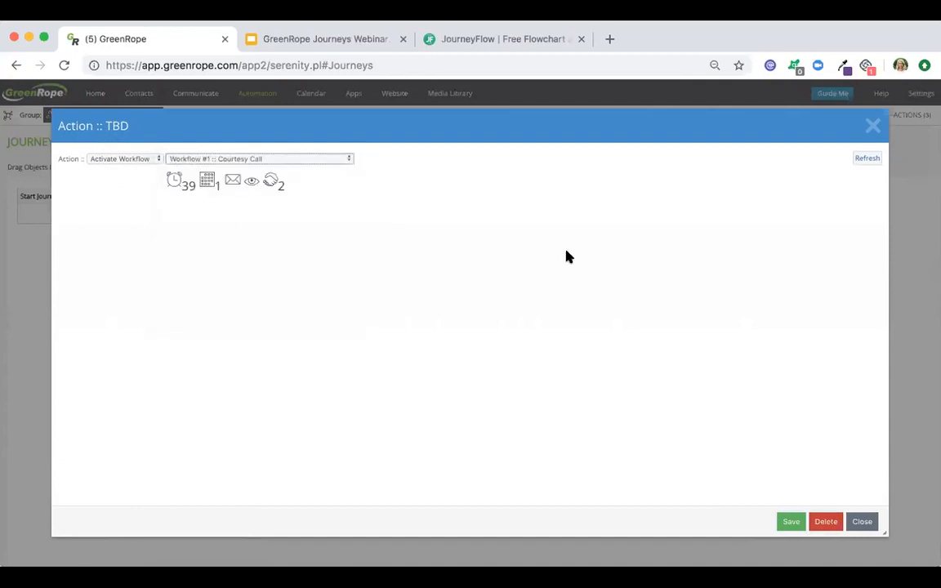
click(791, 521)
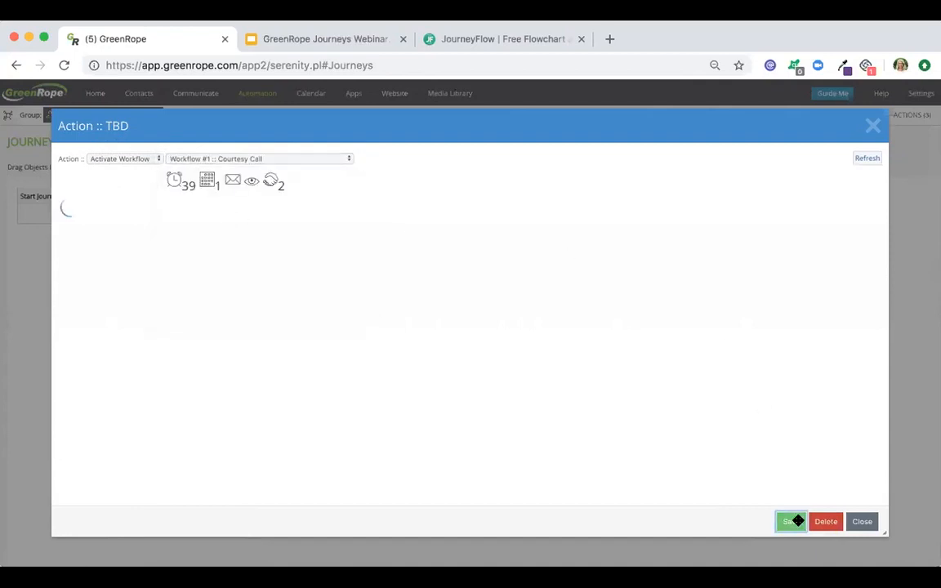
- Reposition the Courtesy Call workflow action slightly, and add a new Action linked from the decision's False output
drag(570, 248, 592, 231)
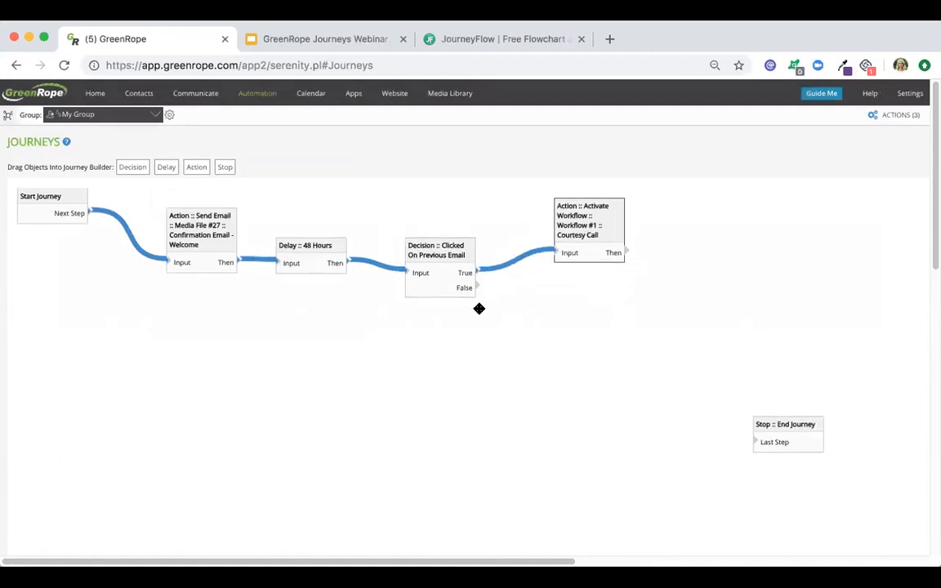
drag(190, 167, 621, 334)
drag(475, 288, 559, 335)
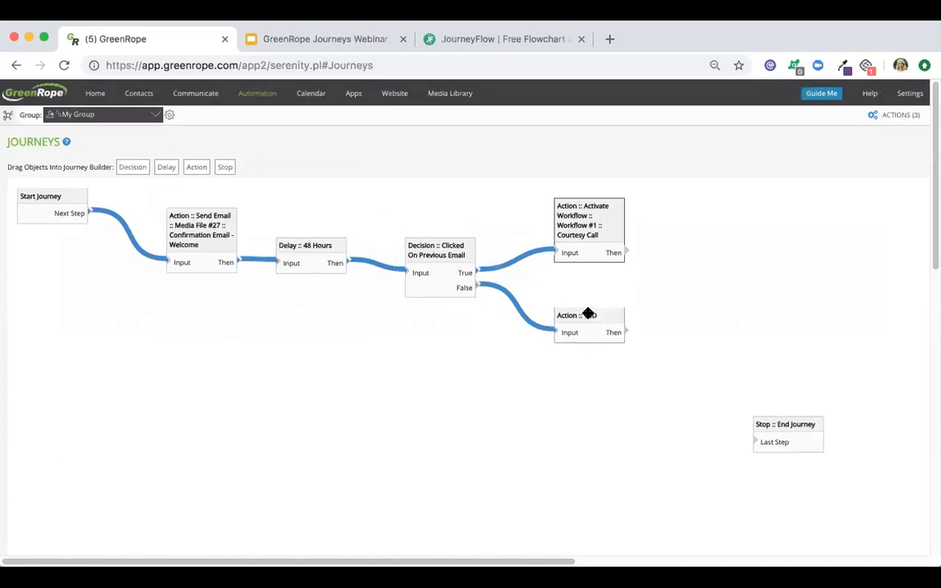
- Set the False branch action to Send Email with Media File #40: eLink Tips #1: following free trial, save it, and shift it slightly
double_click(588, 314)
click(124, 161)
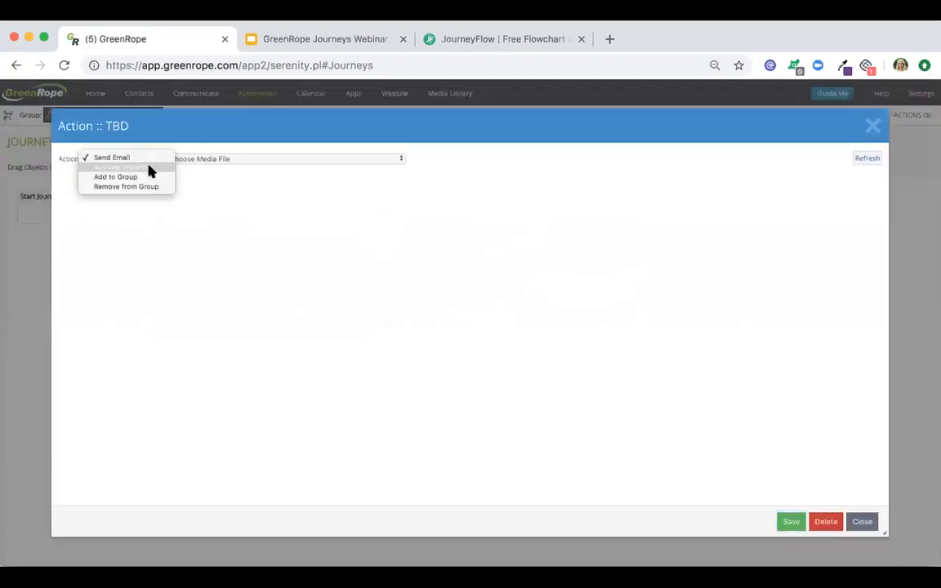
click(210, 160)
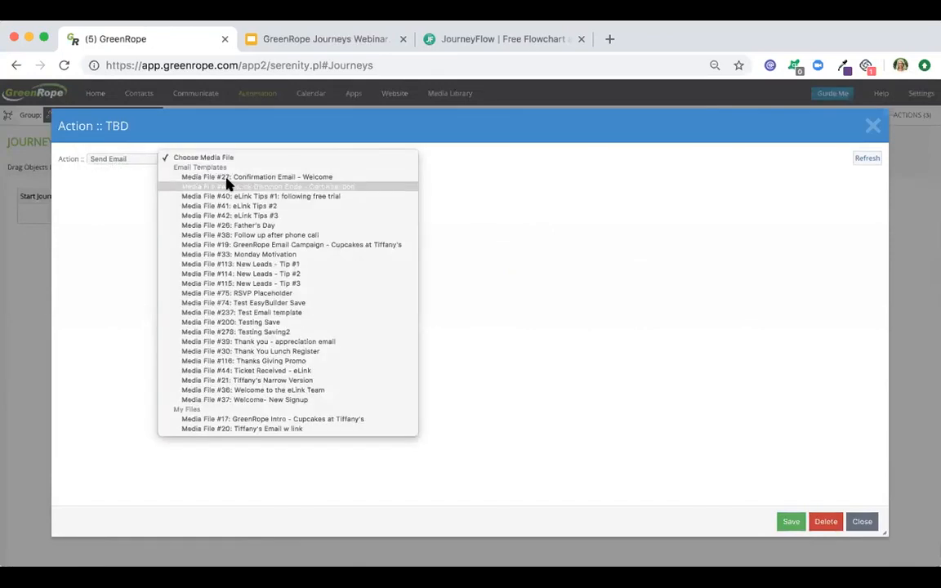
click(237, 197)
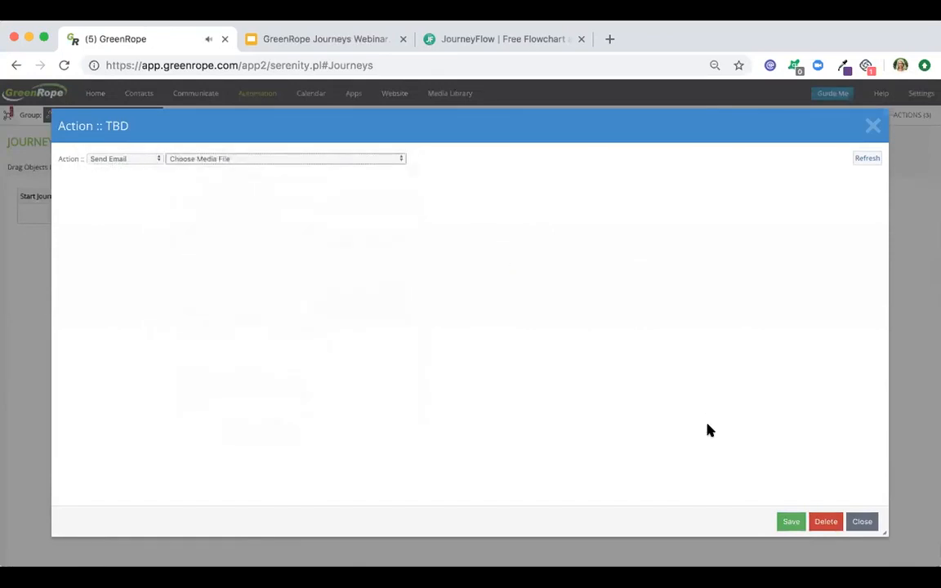
click(788, 523)
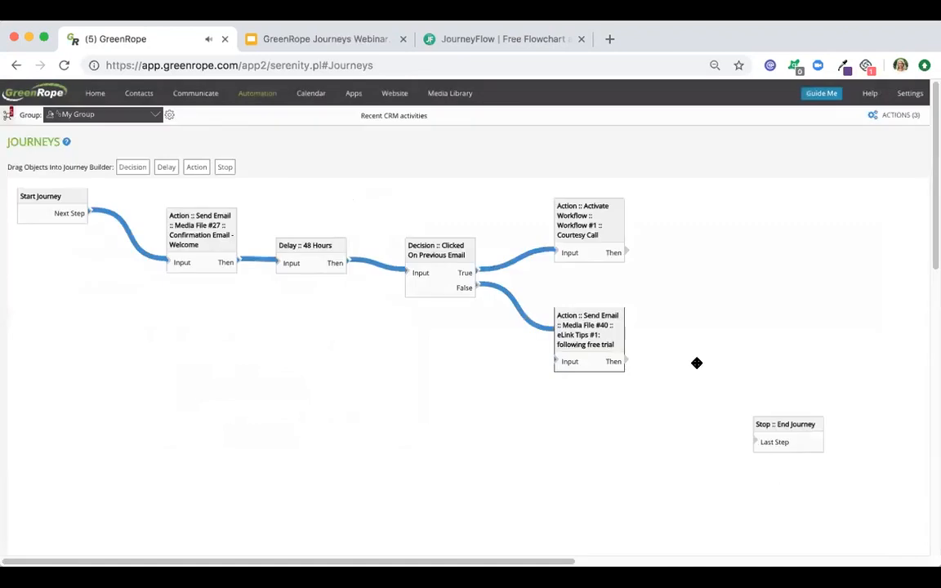
drag(607, 344, 615, 332)
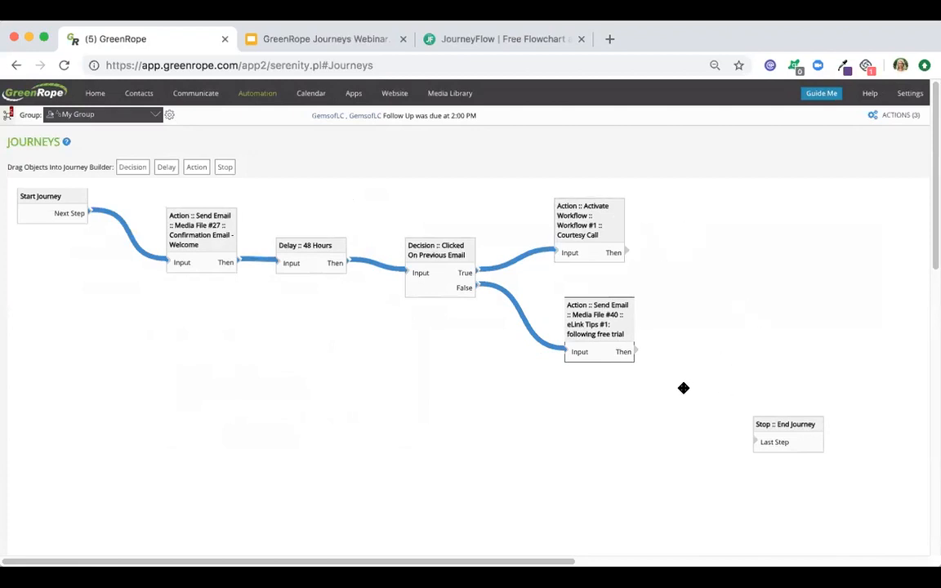
- End both branches by linking the Courtesy Call action to a new Stop and the eLink Tips email to the existing End Journey stop
drag(226, 167, 687, 229)
drag(626, 252, 676, 243)
drag(814, 425, 736, 338)
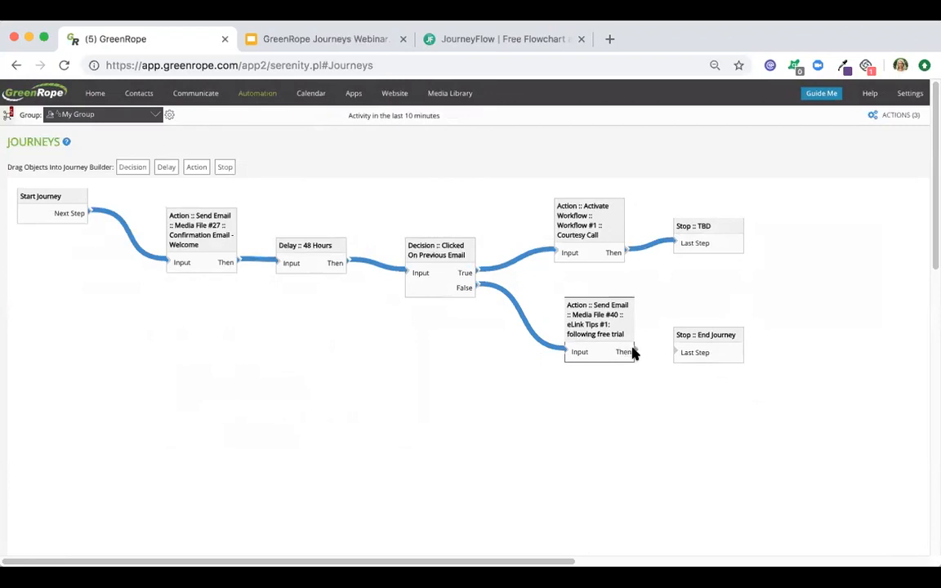
drag(633, 352, 675, 352)
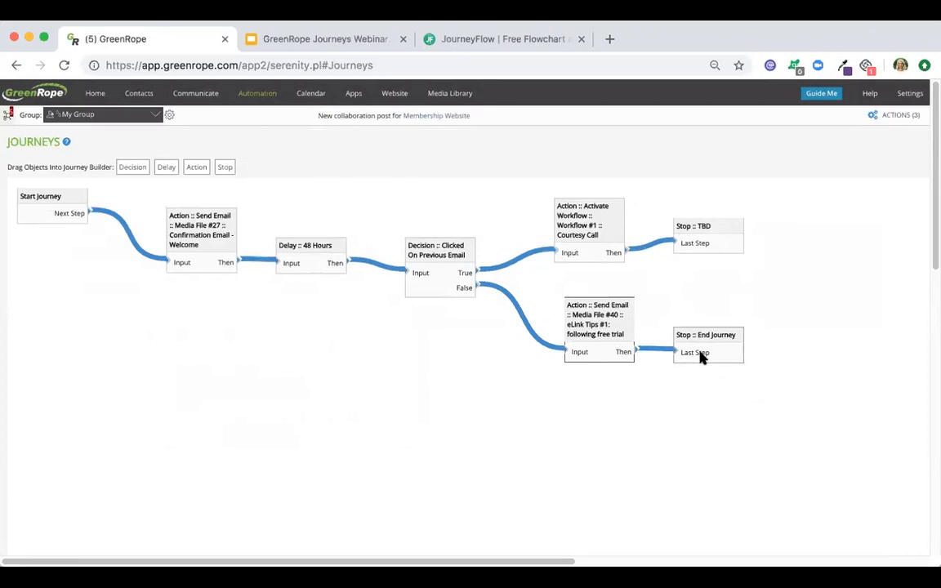
- Save the diagram as a new journey with no folder and the description Test, and close the save dialog
click(895, 117)
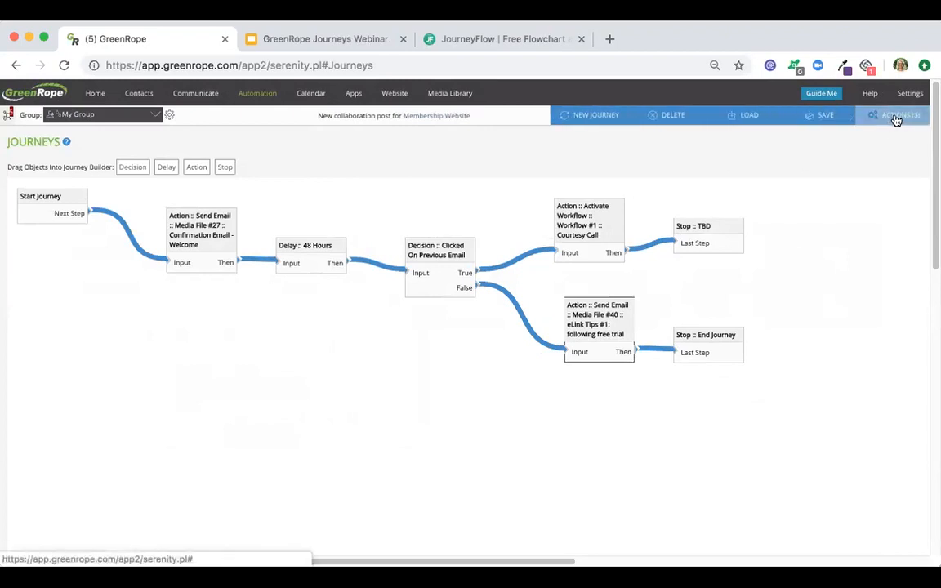
click(837, 119)
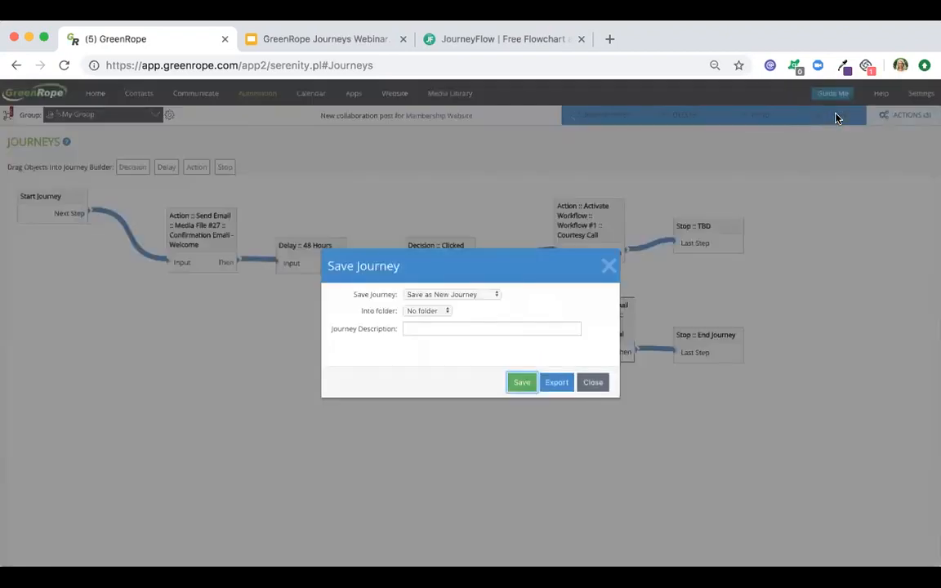
click(479, 299)
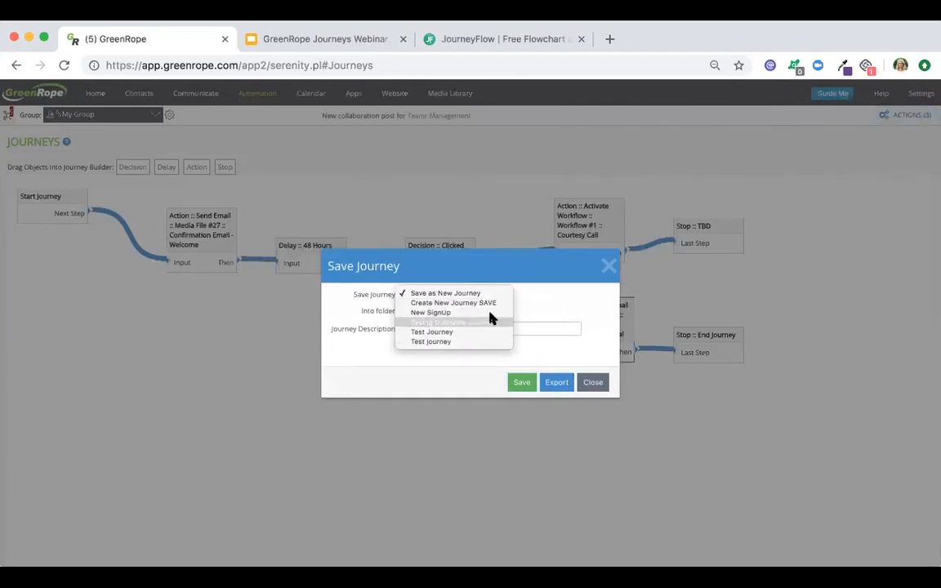
click(494, 294)
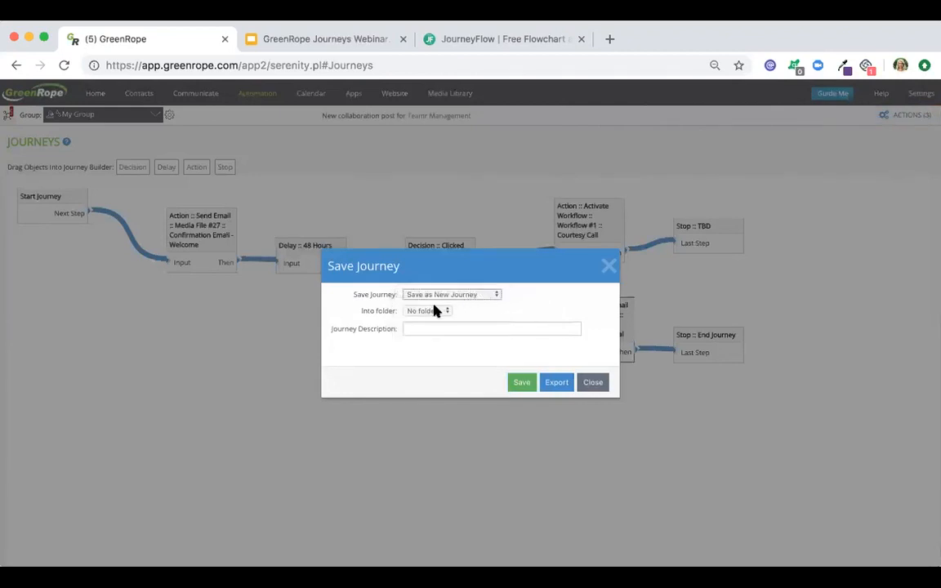
click(433, 311)
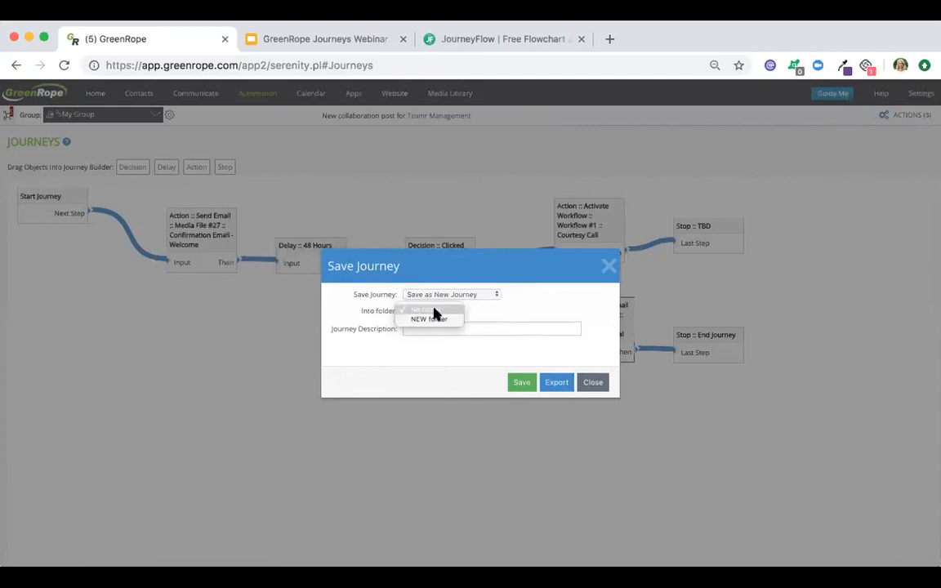
click(434, 312)
click(438, 328)
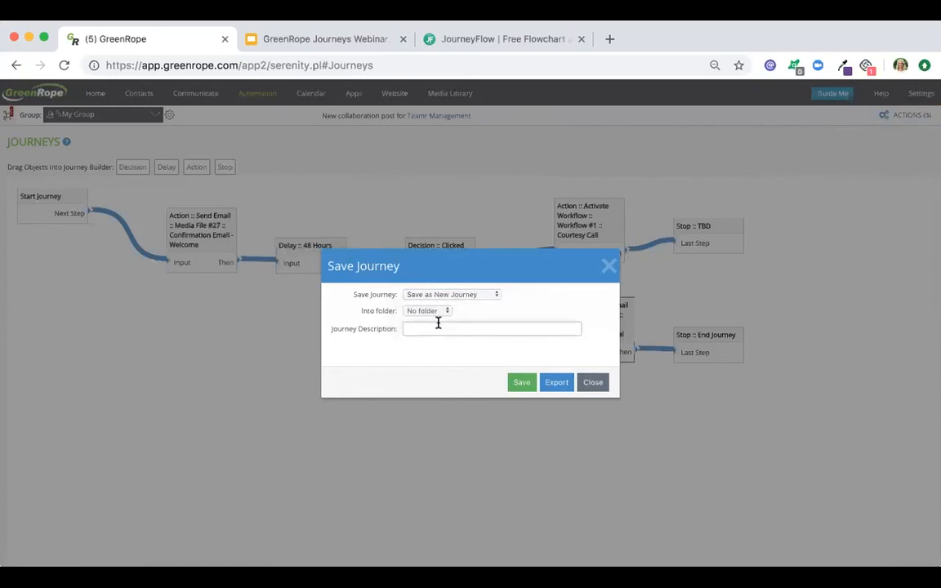
text(Test)
click(524, 382)
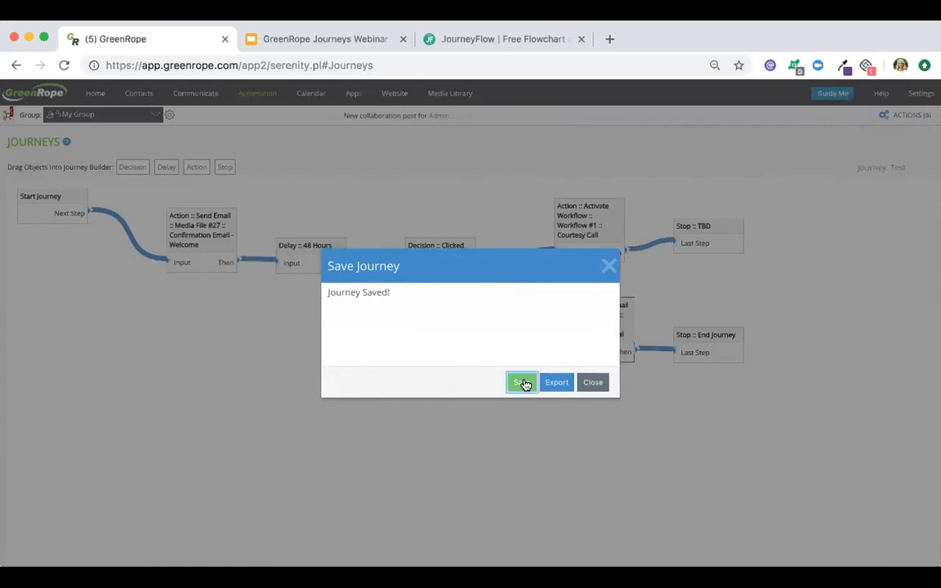
click(606, 267)
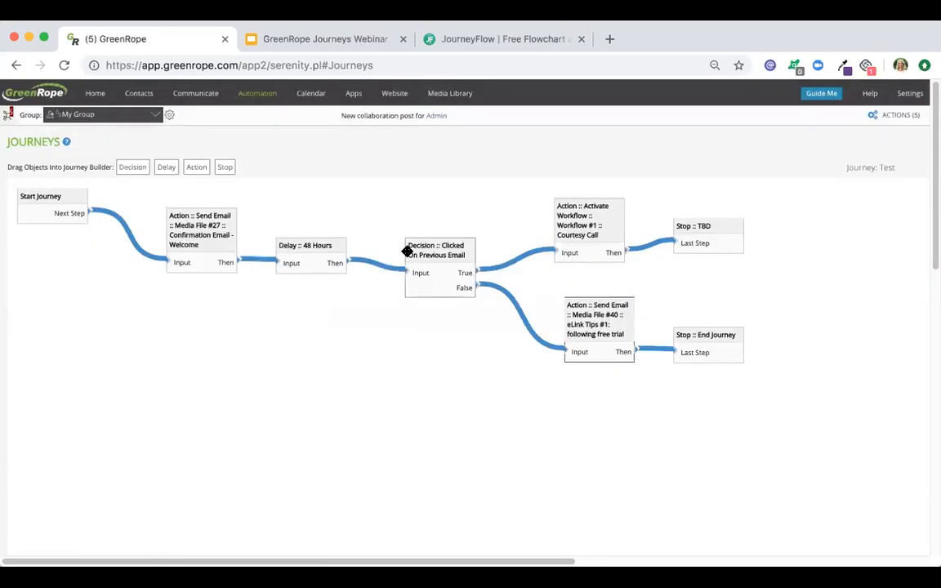
- Switch to the GreenRope Journeys Webinar deck in Google Slides, present it full screen, and advance to slide 30
click(301, 38)
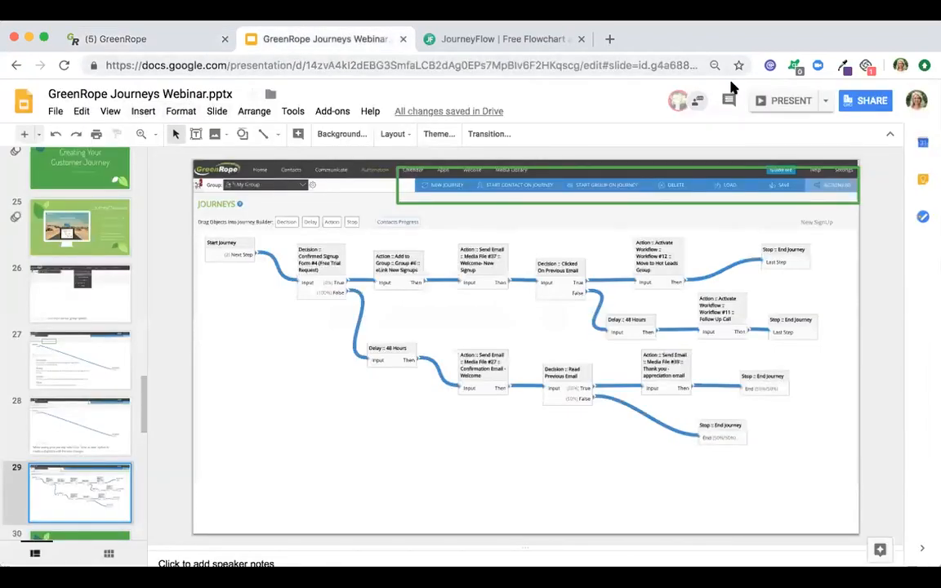
click(786, 101)
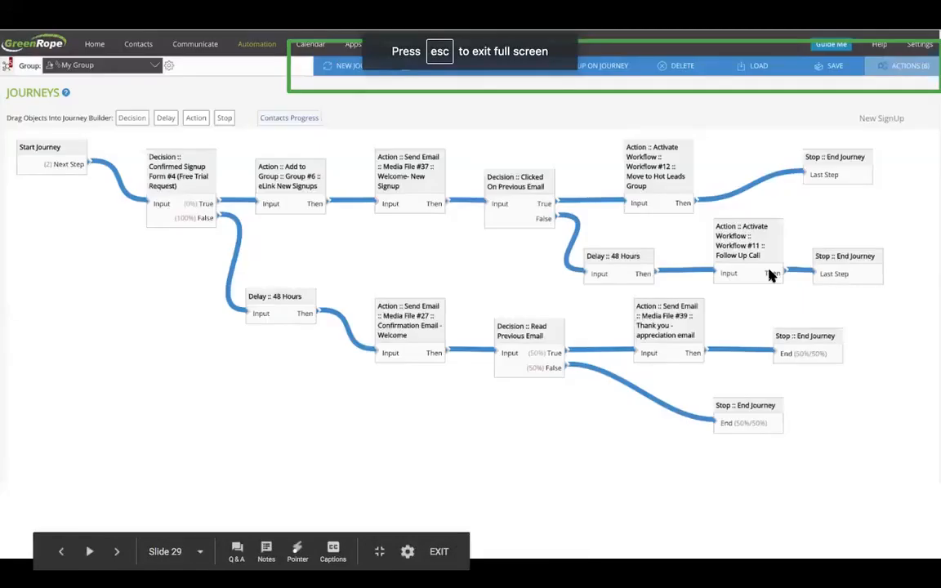
key(Right)
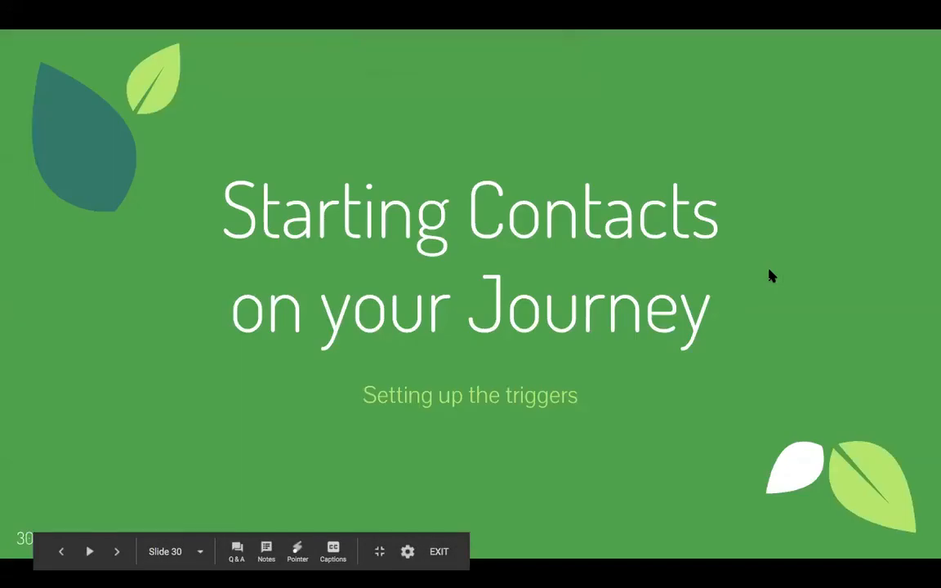